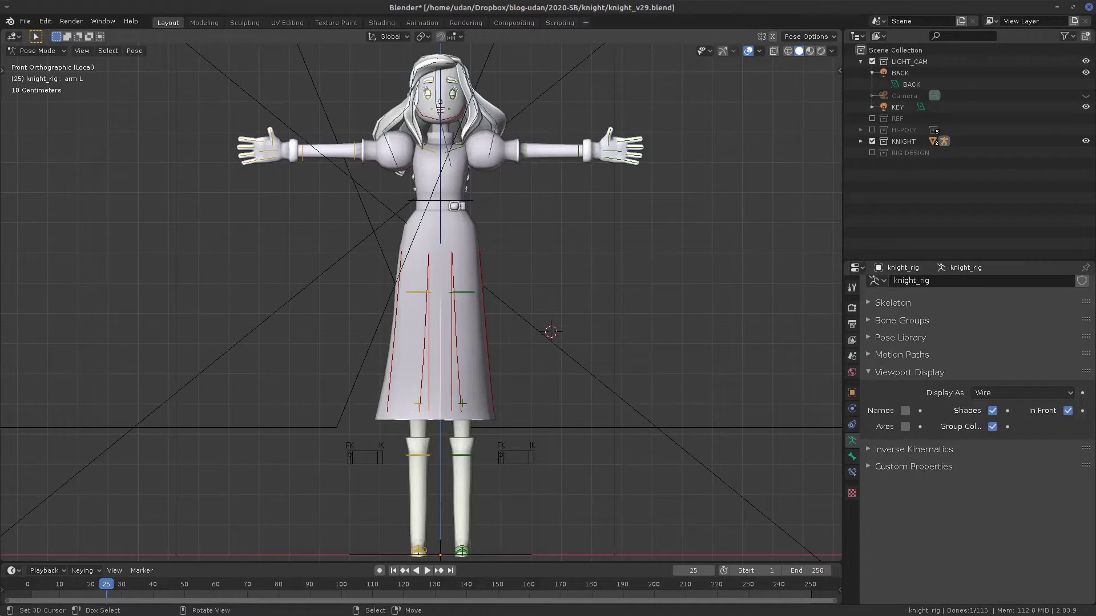
Lower the arm.L bone to the character's side and twist it about its local Y axis so the palm faces inward
key("r")
left_click(492, 316)
key("r")
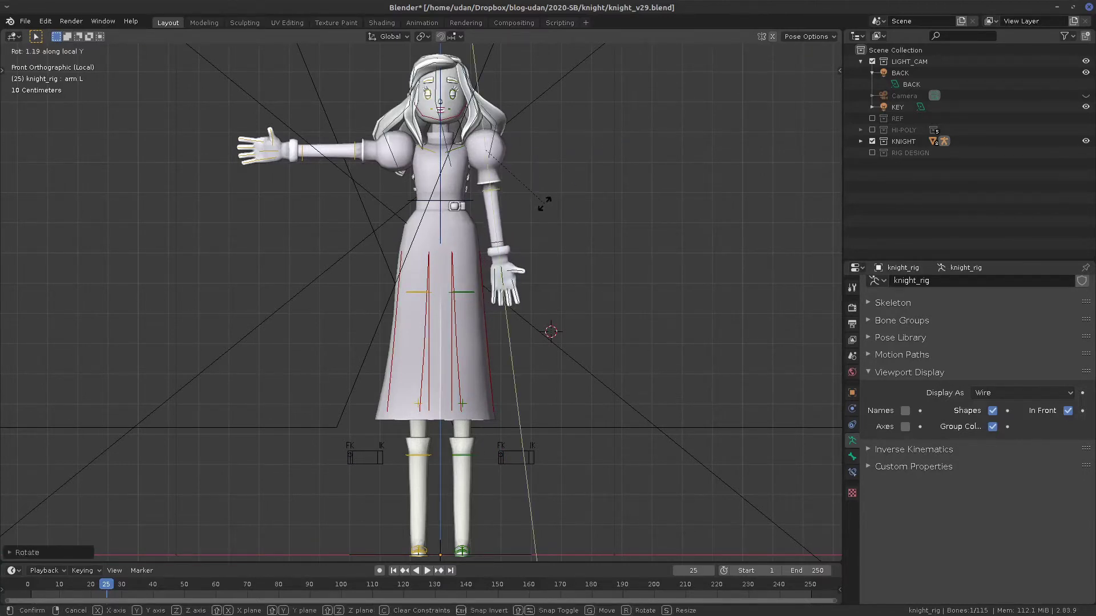
key("y")
left_click(330, 353)
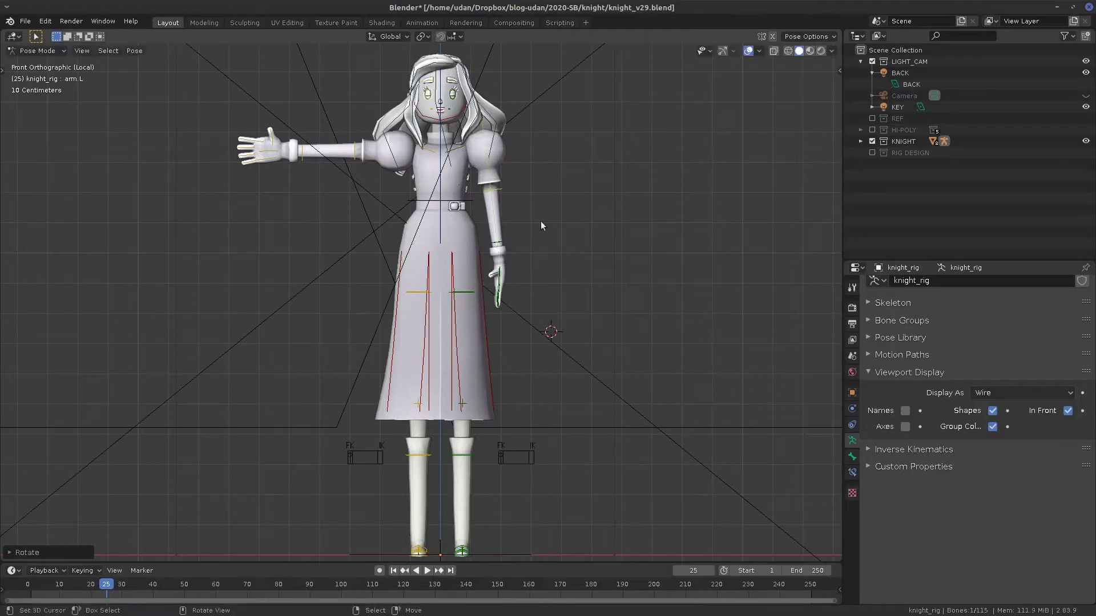
Rotate the thigh.L bone outward by about 9 degrees so the left leg steps away from the body
left_click(468, 290)
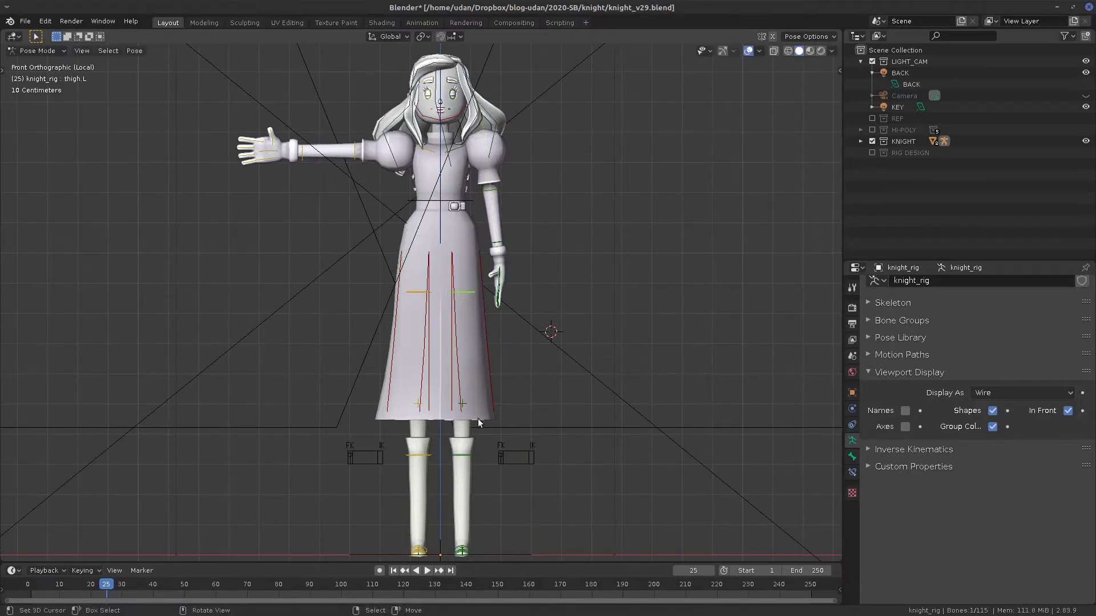
key("r")
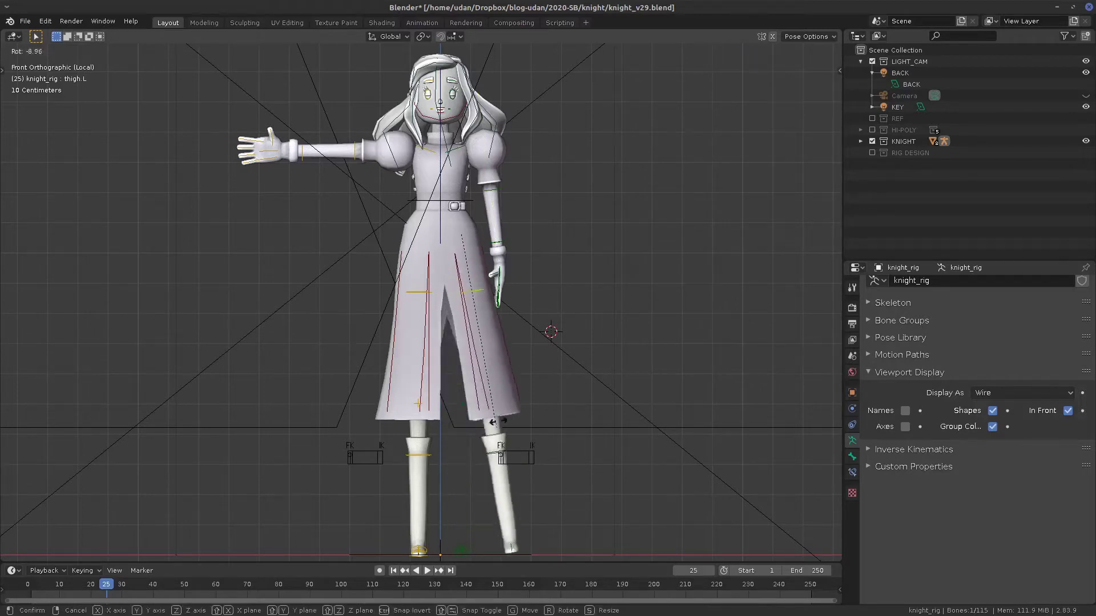
left_click(492, 422)
Rotate the skirtside-tip.L bone and the side skirt bone above it outward to flare the skirt's left side
left_click(512, 392)
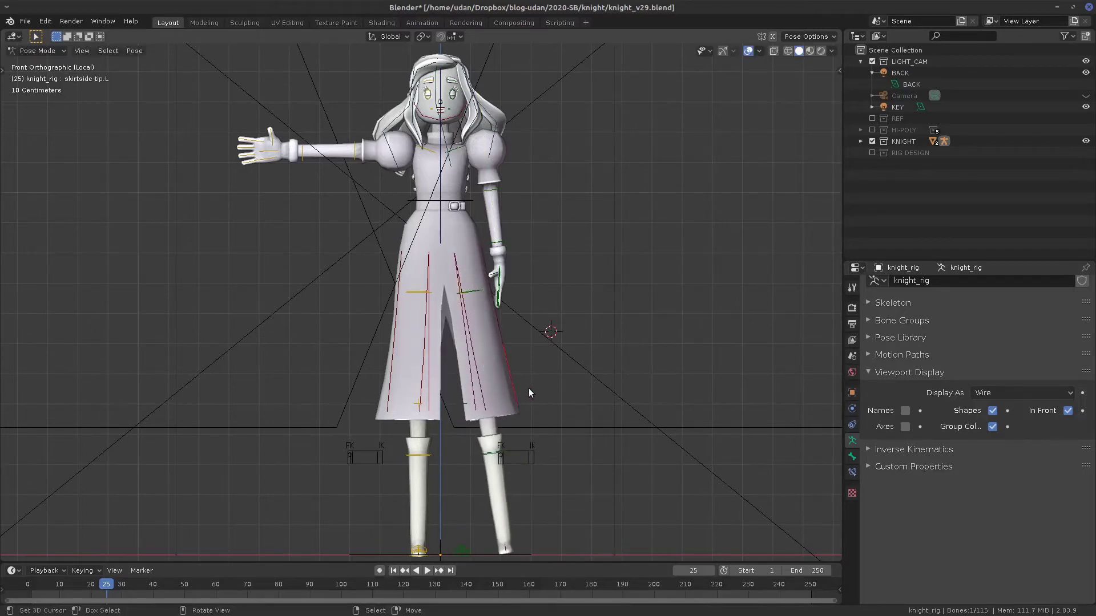
key("r")
left_click(543, 376)
left_click(507, 333)
key("r")
left_click(512, 329)
Swing the character's left hair outward by rotating the hair-tip.L and hair-mid.L bones
left_click(498, 121)
key("r")
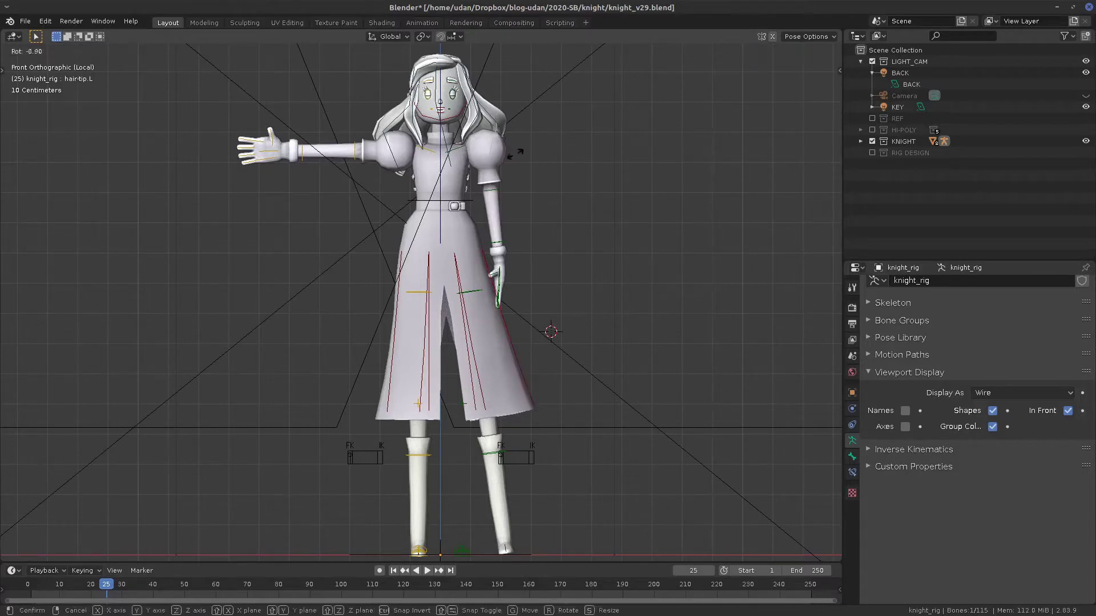
left_click(517, 153)
left_click(493, 117)
key("r")
left_click(511, 115)
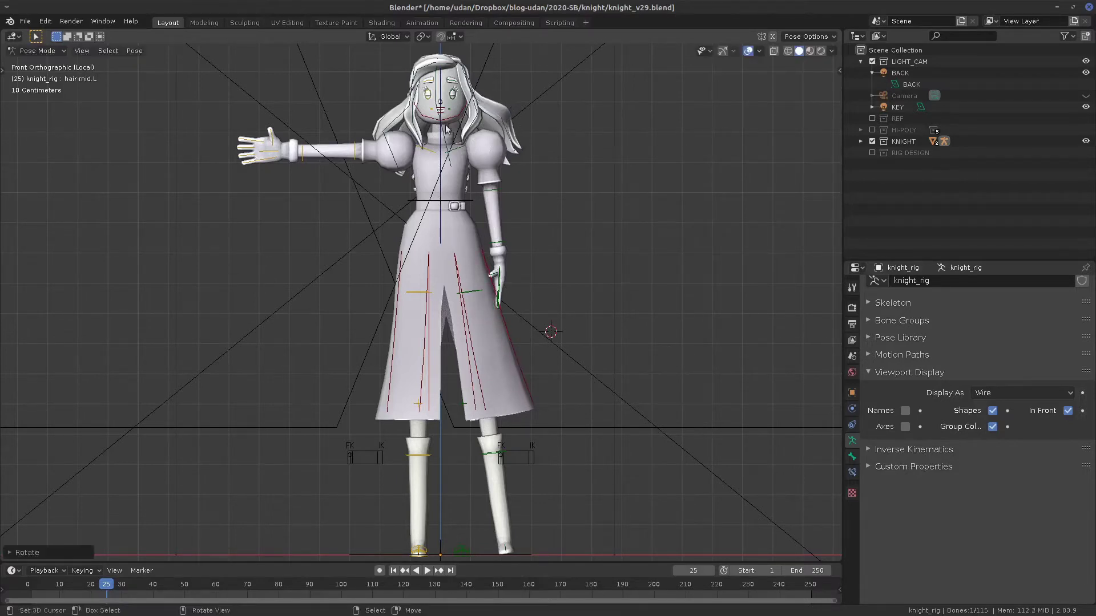
Lower the arm.R bone beside the body and twist it about its local Y axis so the palm faces inward
left_click(354, 164)
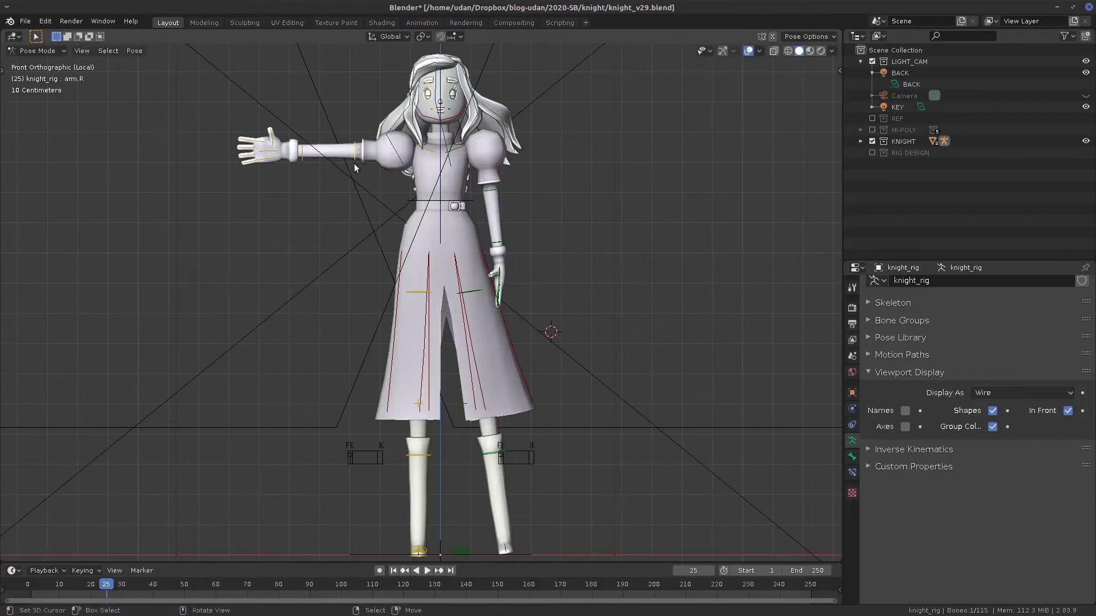
key("r")
left_click(422, 287)
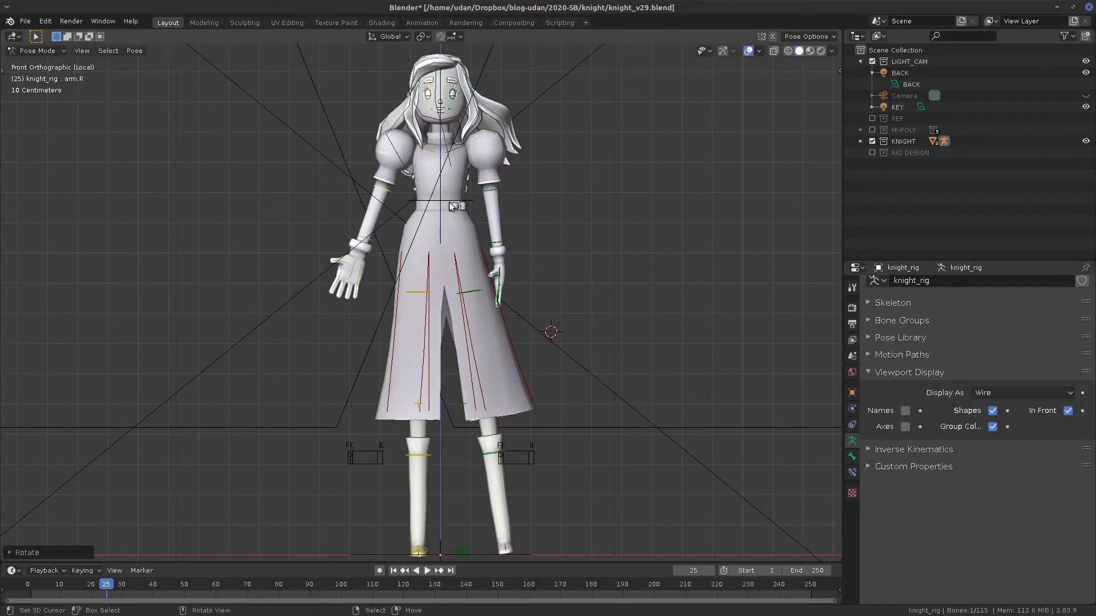
key("r")
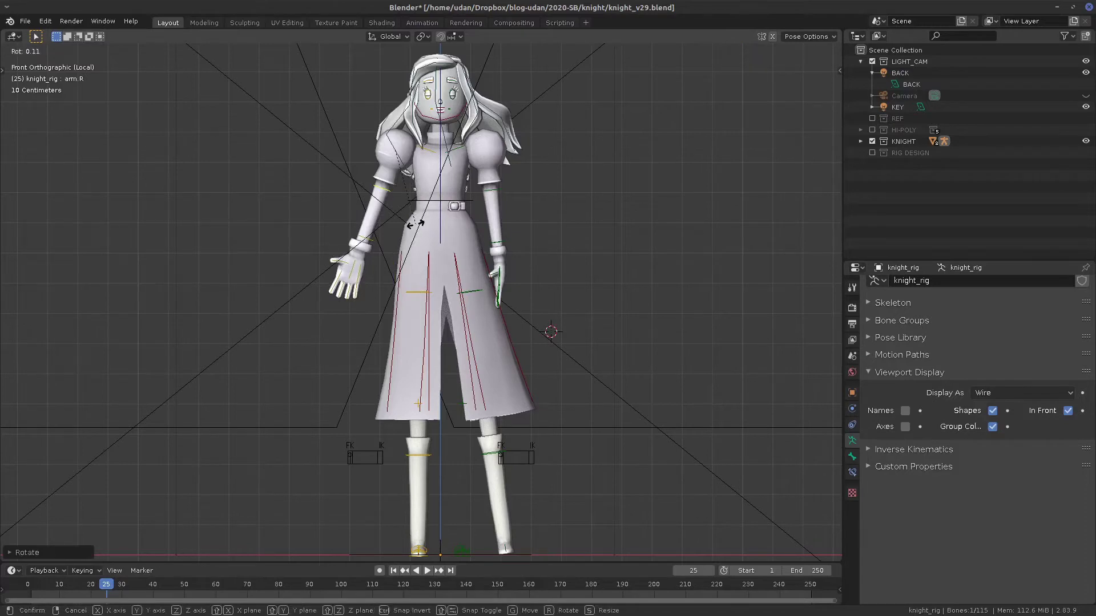
key("y")
key("y")
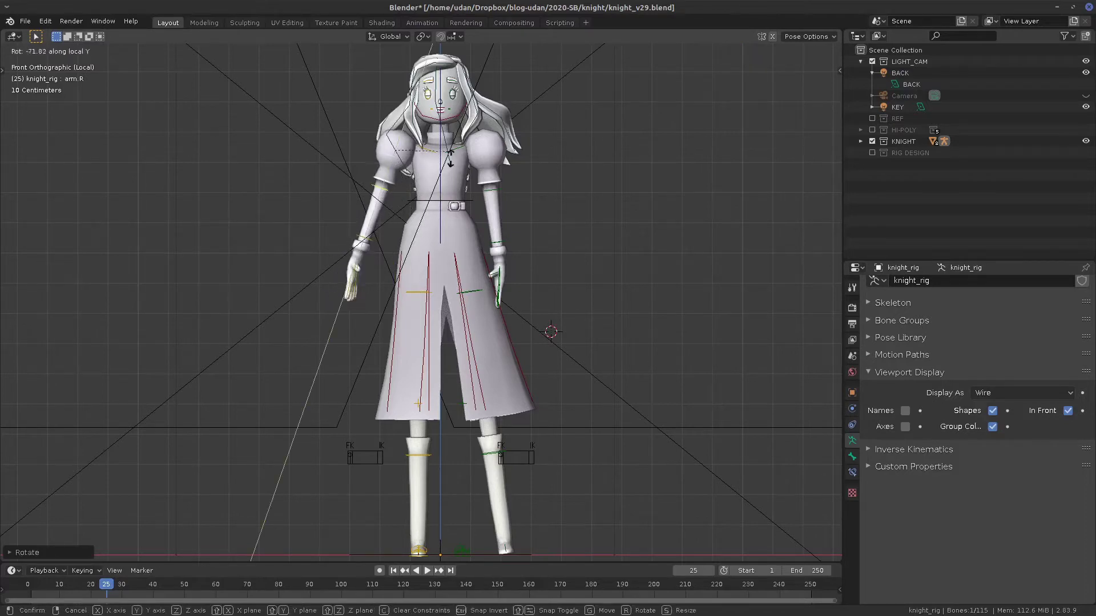
left_click(365, 294)
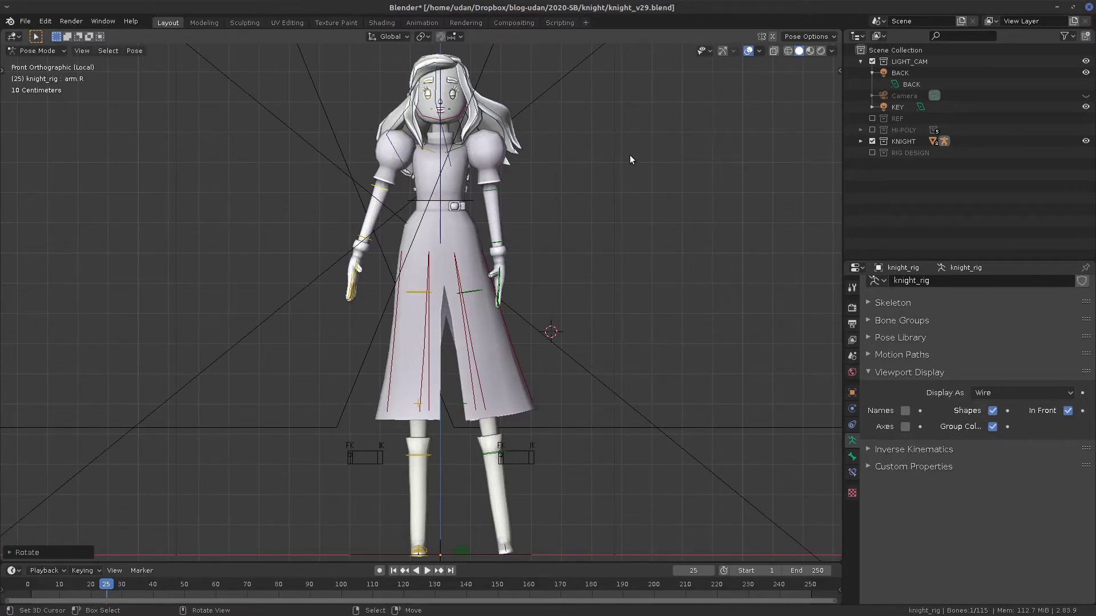
Handwrite the annotation "RENDER" in the empty space beside the character
mouse_move(630, 184)
left_mouse_down()
mouse_move(631, 139)
mouse_move(672, 180)
mouse_move(715, 178)
mouse_move(720, 156)
mouse_move(776, 175)
left_mouse_up()
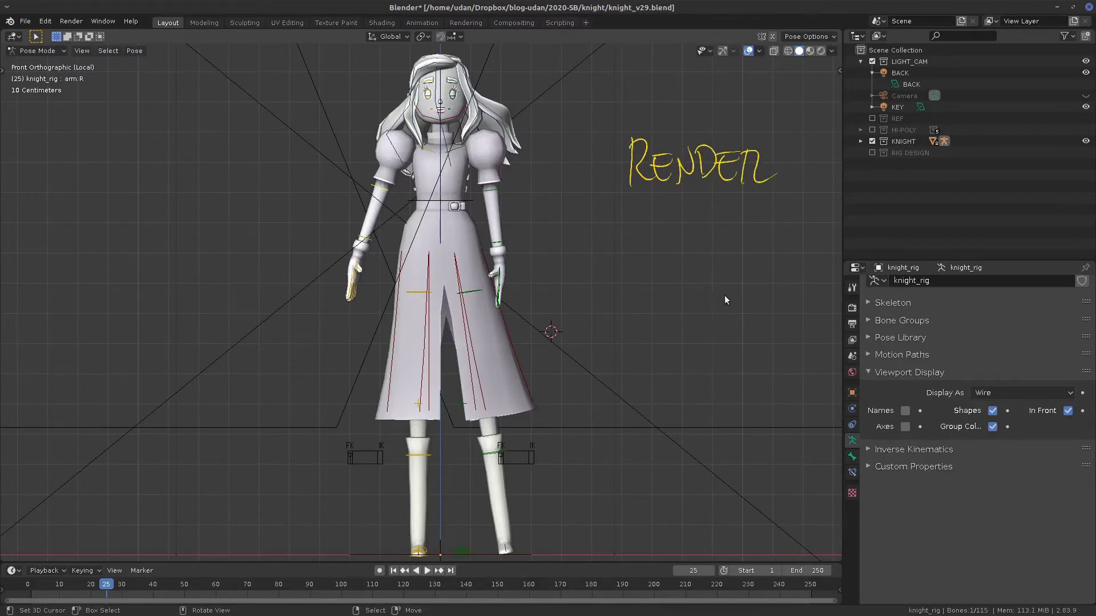
Hide the BACK light and switch the viewport shading to Rendered, passing through Material Preview
left_click(1086, 73)
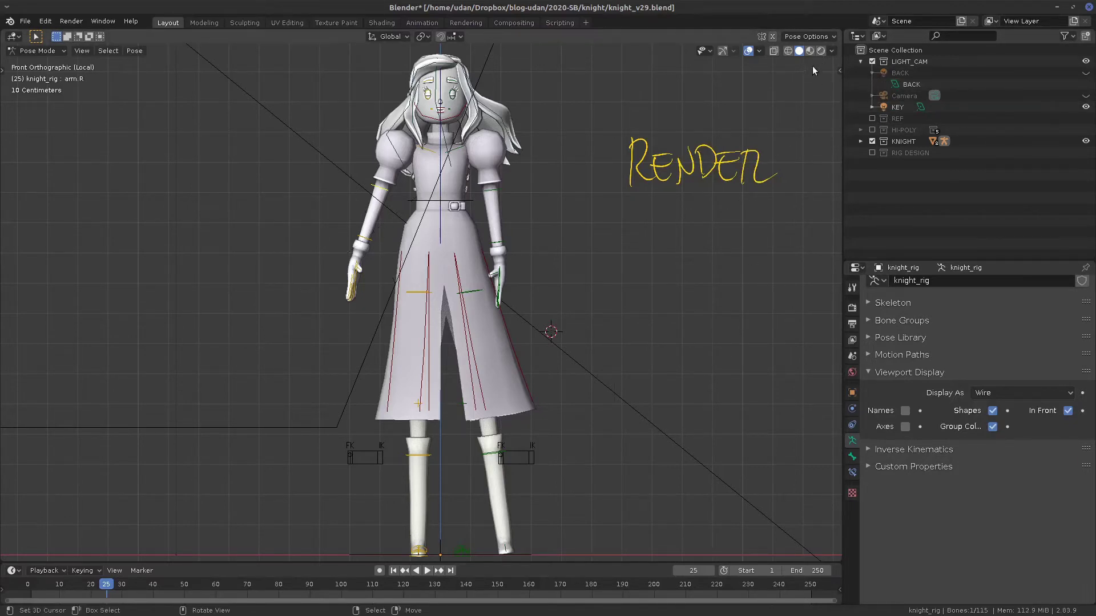
left_click(811, 51)
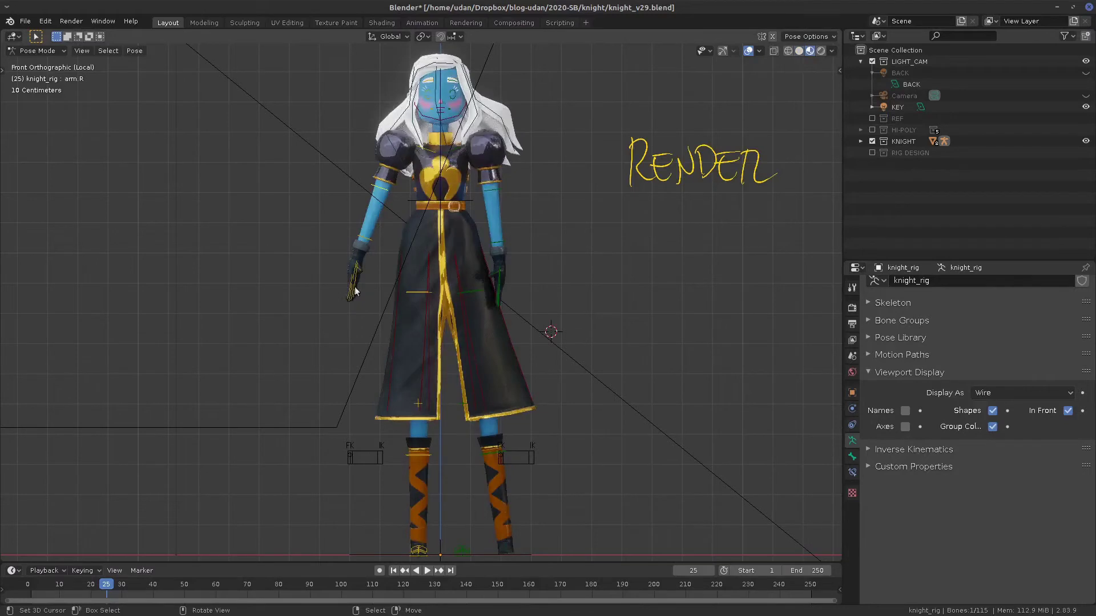
left_click(820, 51)
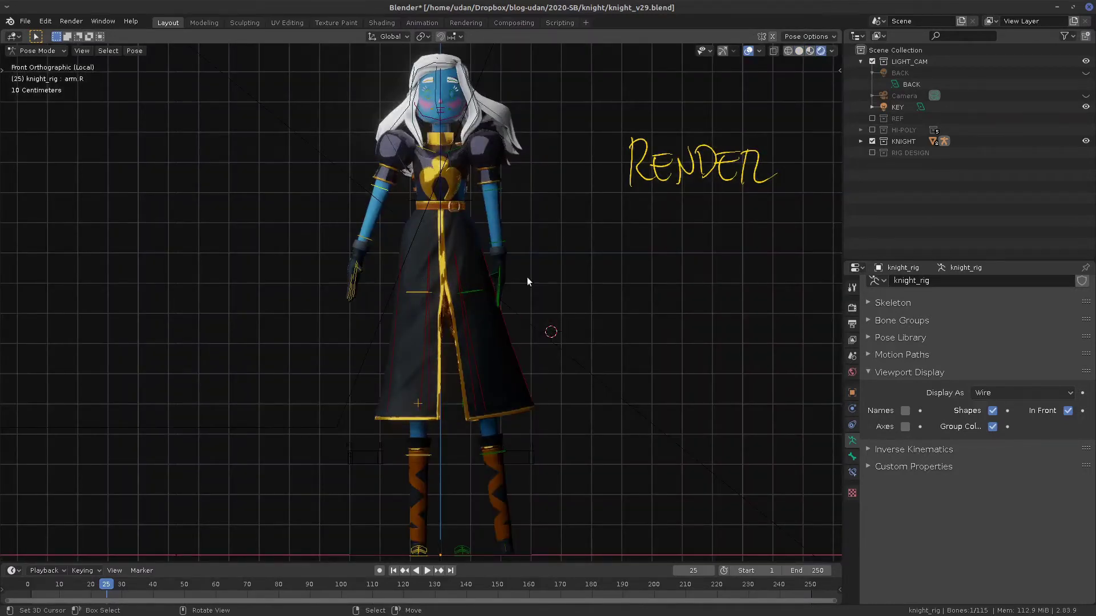
Preview the BACK light alone with KEY hidden and overlays off, and restore the KEY light
left_click(1086, 107)
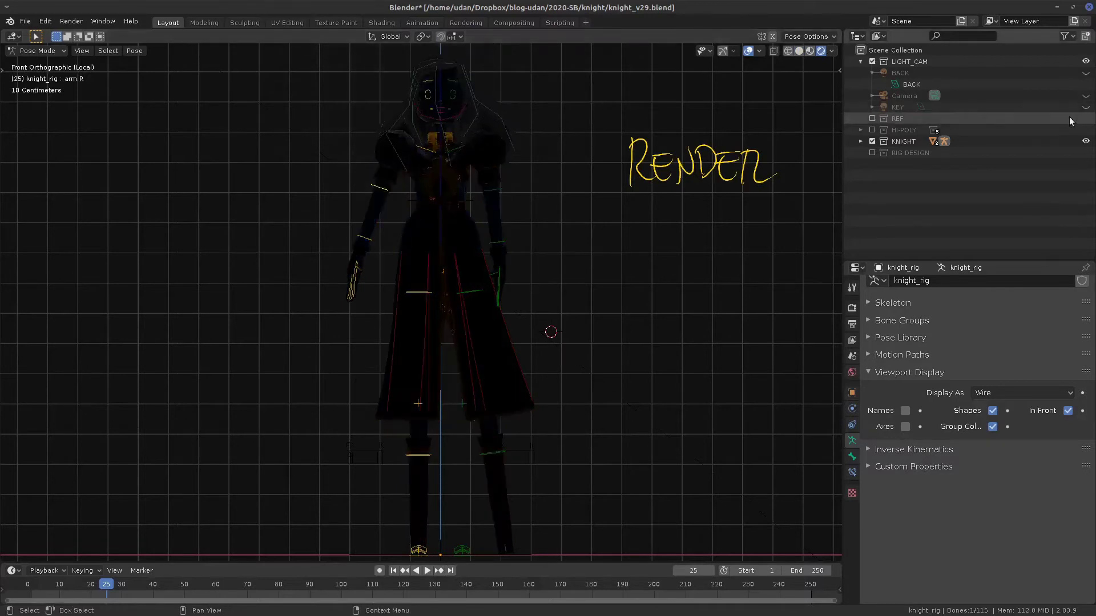
left_click(1086, 73)
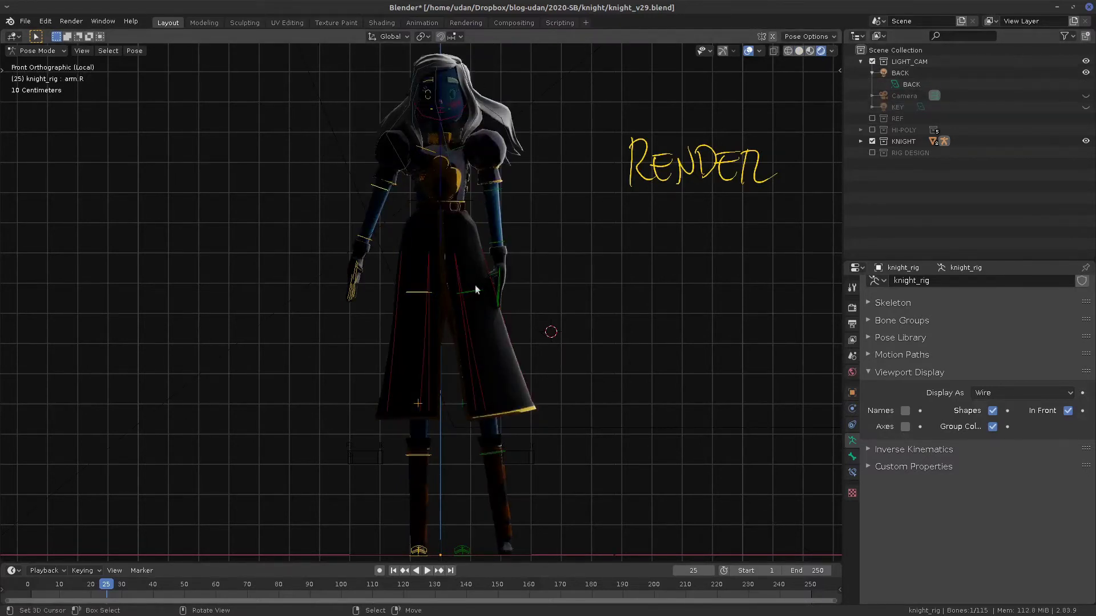
left_click(748, 51)
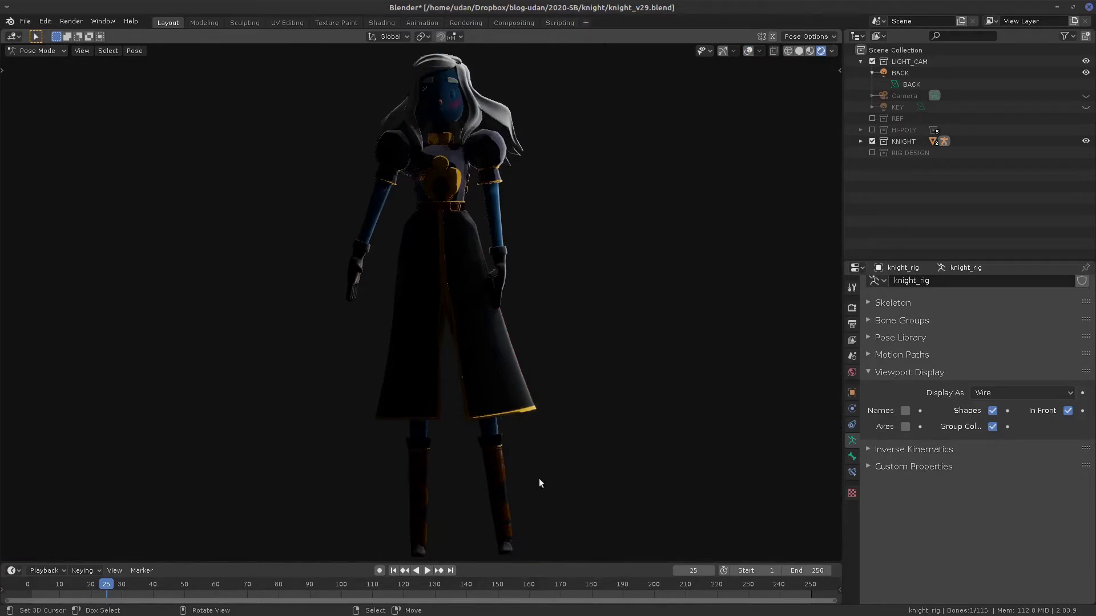
left_click(1084, 108)
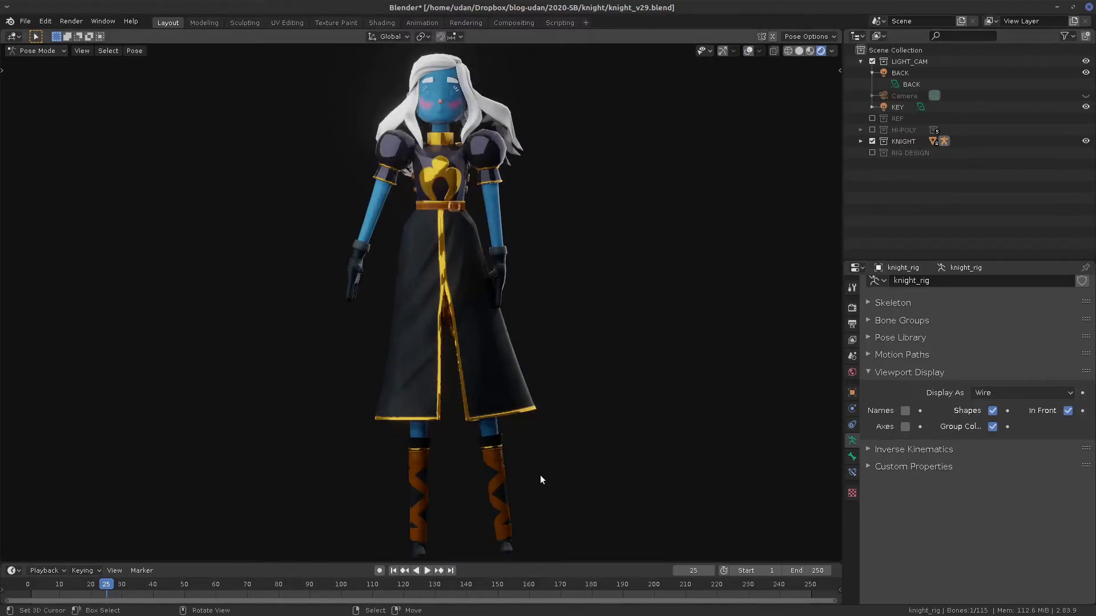
Unhide the Camera and view the knight through it, checking the side view as well
left_click(1084, 95)
key("KP_0")
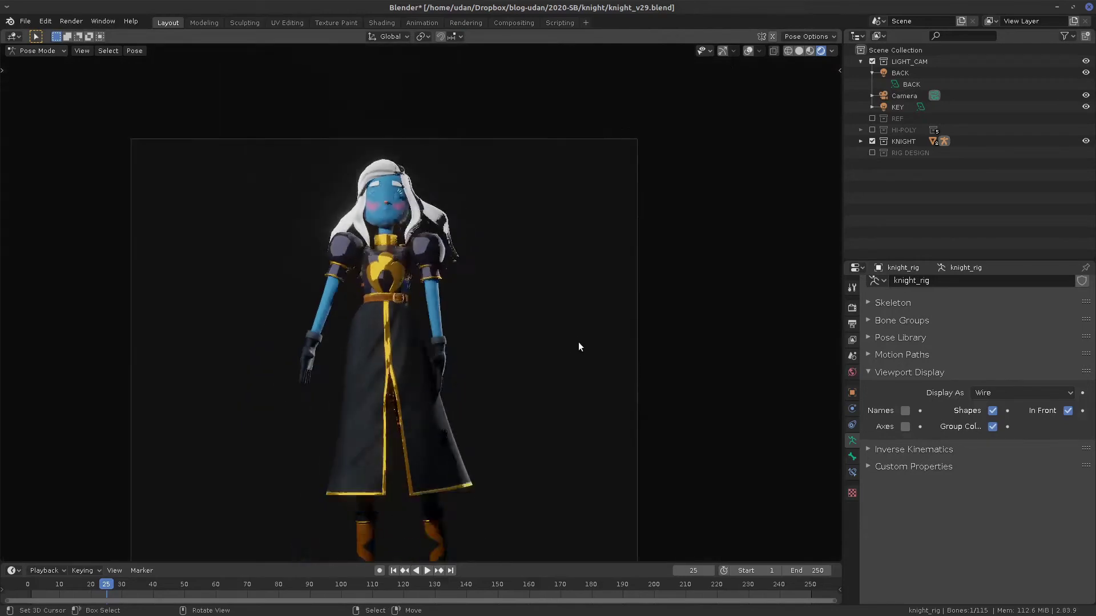
key("KP_3")
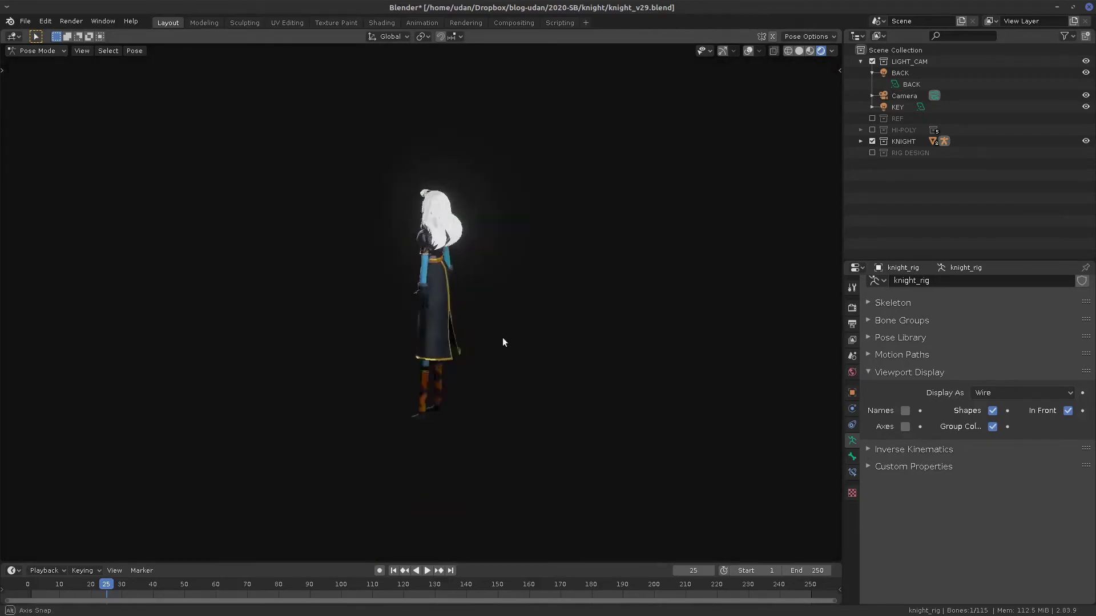
key("KP_0")
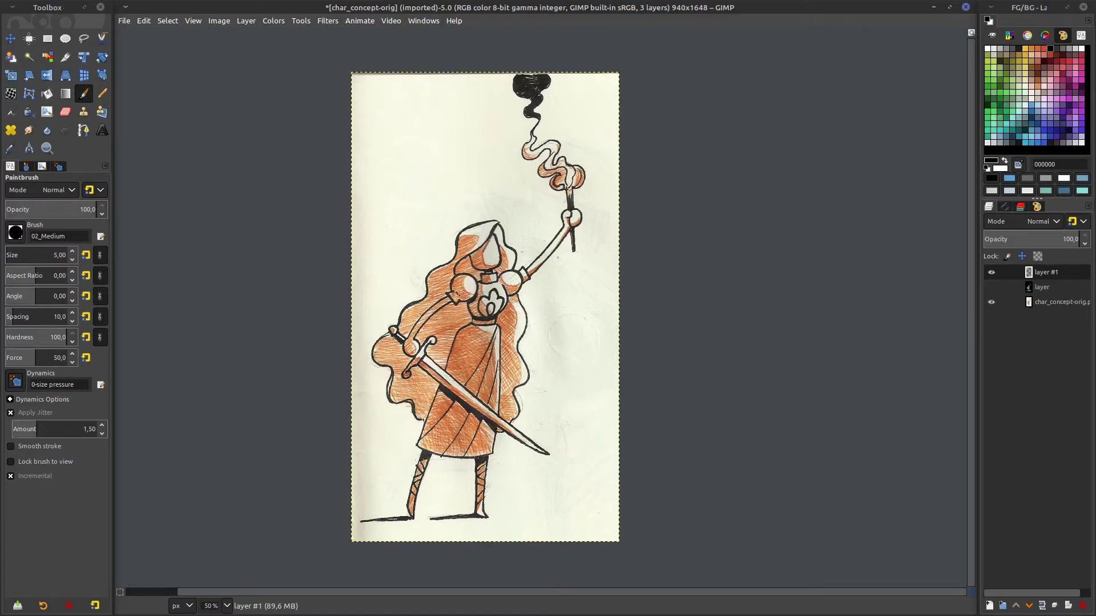
In GIMP, circle the concept drawing's sword and torch in blue 5da2d9 and paint a circled question mark above the figure
left_click(1032, 105)
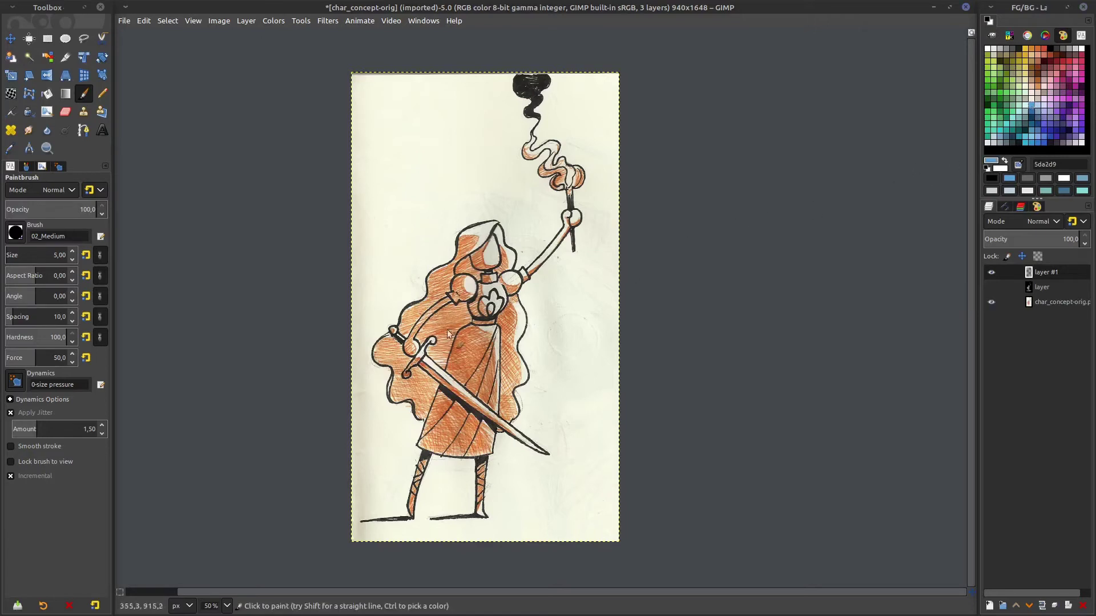
mouse_move(393, 313)
left_mouse_down()
mouse_move(465, 435)
mouse_move(532, 427)
mouse_move(508, 439)
mouse_move(520, 400)
mouse_move(380, 330)
mouse_move(488, 444)
mouse_move(522, 437)
left_mouse_up()
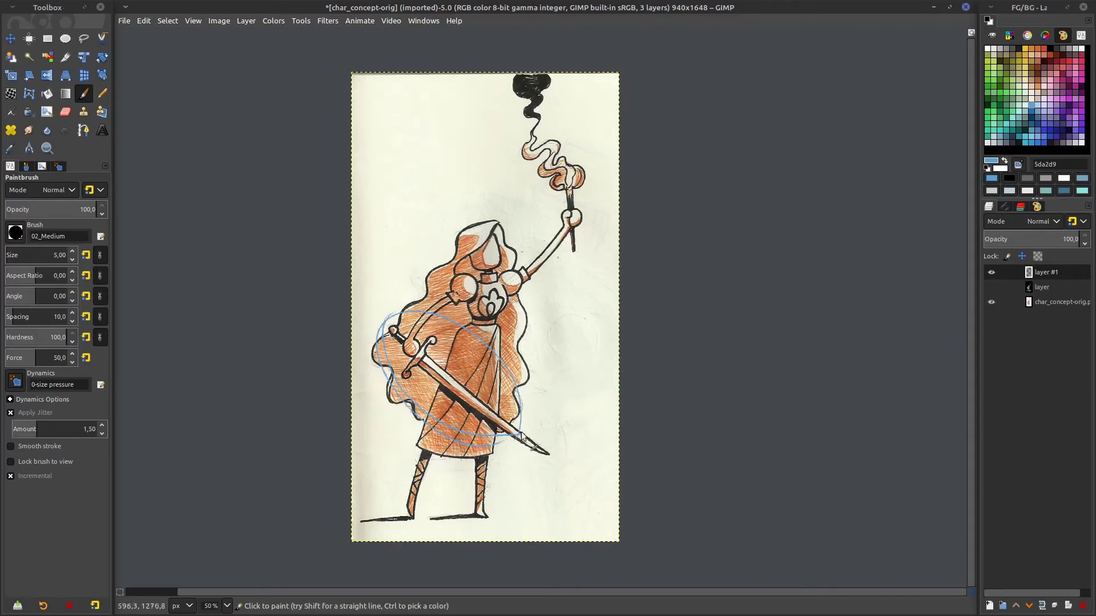
mouse_move(566, 162)
left_mouse_down()
mouse_move(540, 231)
mouse_move(561, 161)
left_mouse_up()
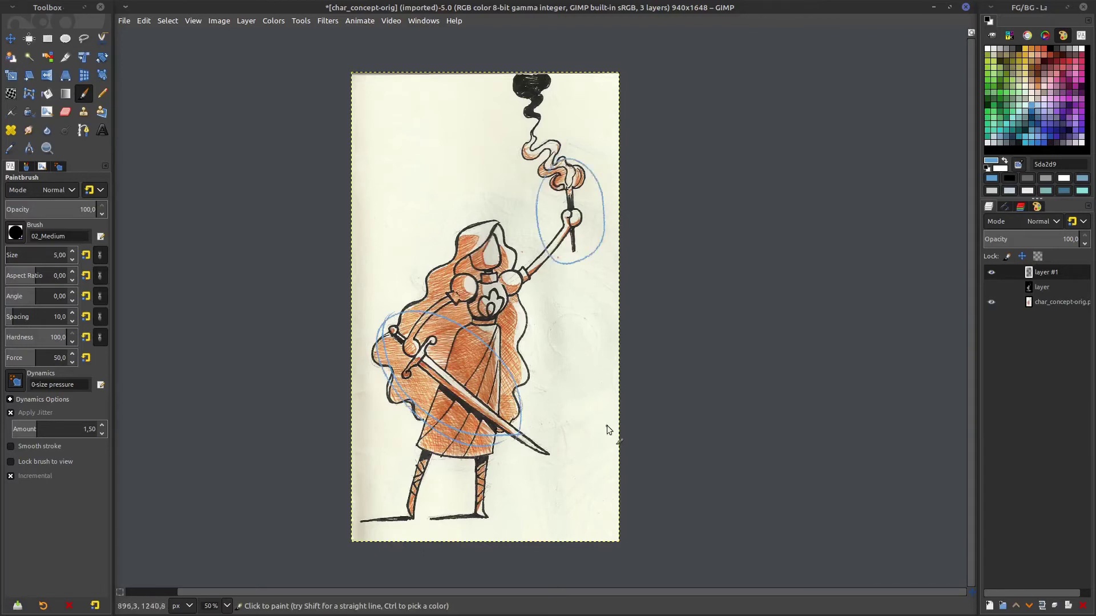
mouse_move(425, 144)
left_mouse_down()
mouse_move(452, 166)
mouse_move(421, 195)
mouse_move(421, 122)
mouse_move(432, 154)
mouse_move(427, 141)
mouse_move(444, 134)
mouse_move(443, 165)
left_mouse_up()
left_click(447, 182)
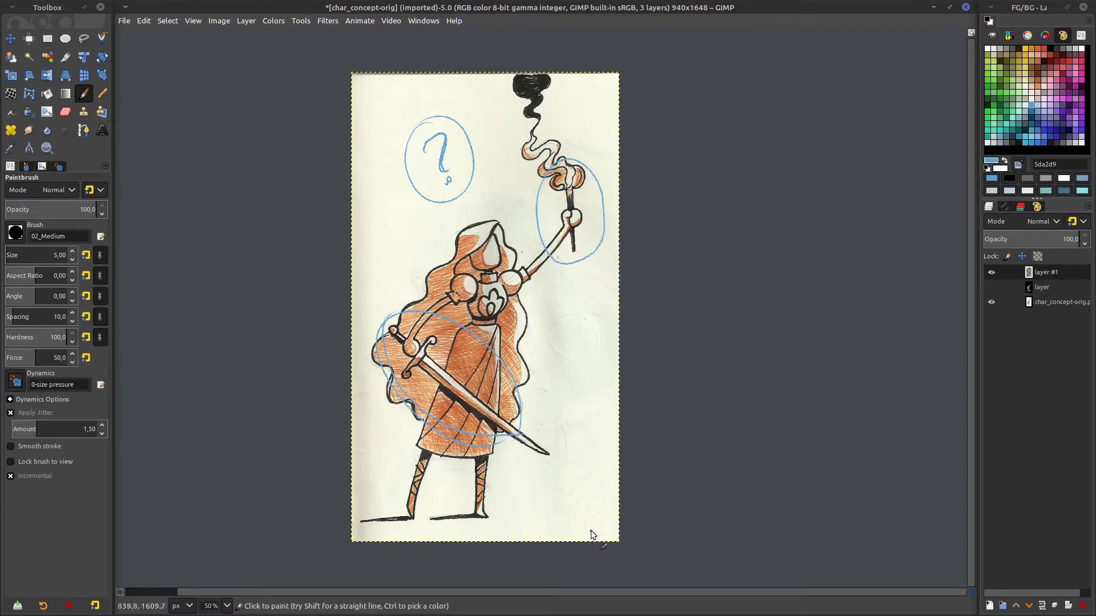
Hide the annotation layer "layer #1" and show the layer named "layer" over the concept drawing
left_click(992, 273)
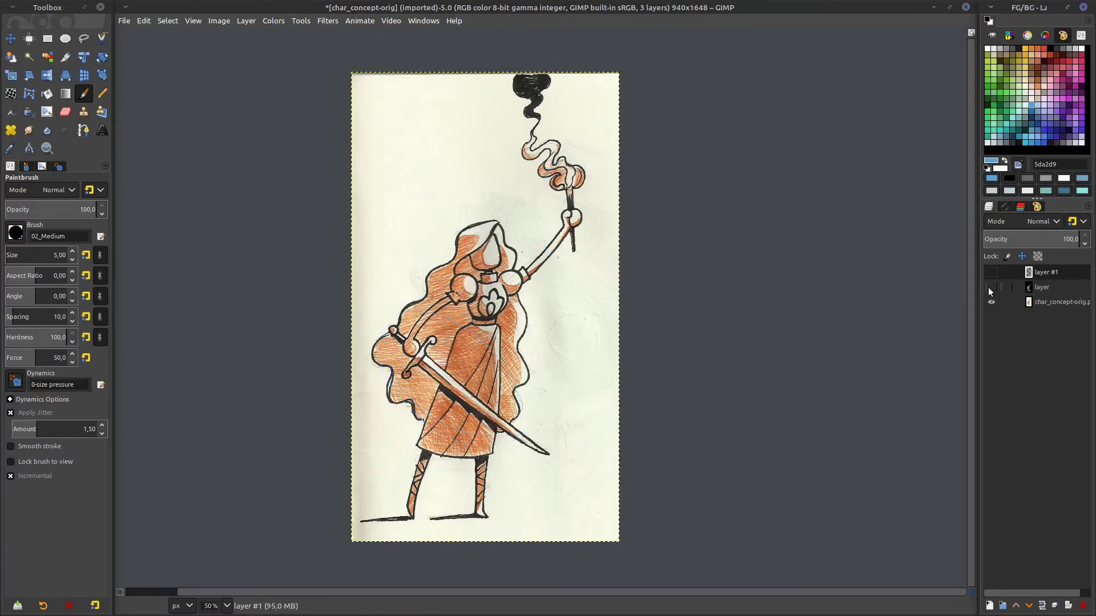
left_click(990, 287)
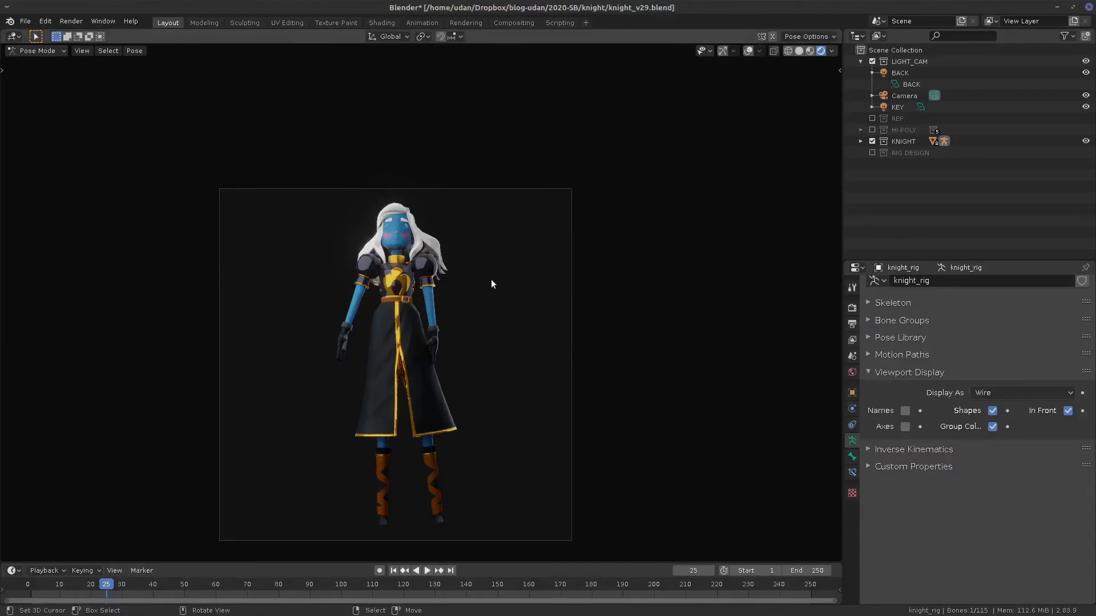
Back in Blender, darken the World background color to pure black
scroll(486, 339, "up", 2)
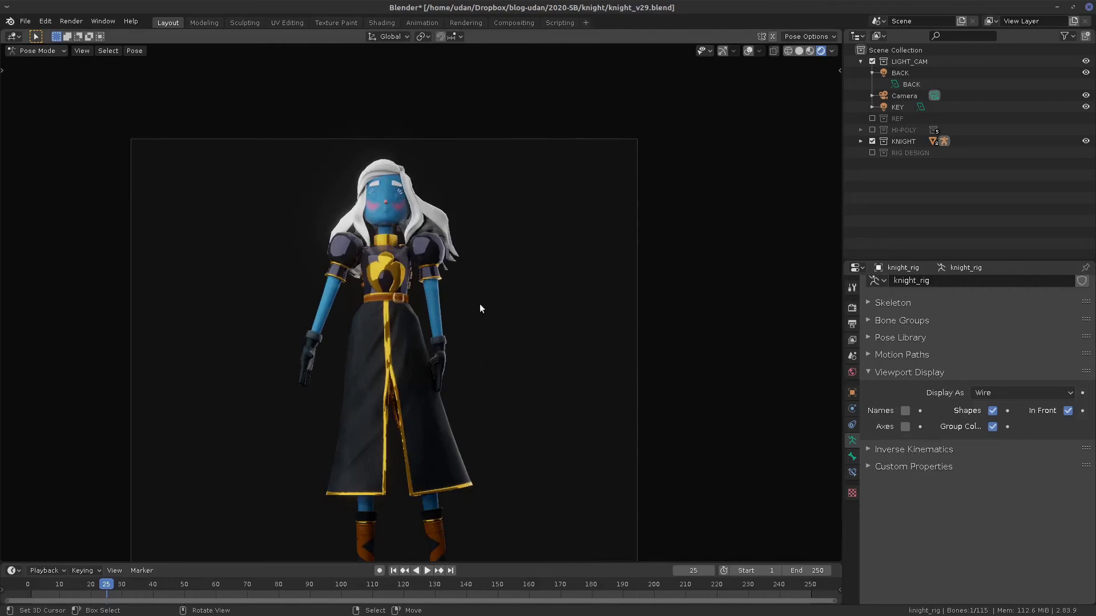
middle_click_drag(472, 328, 508, 256, "shift")
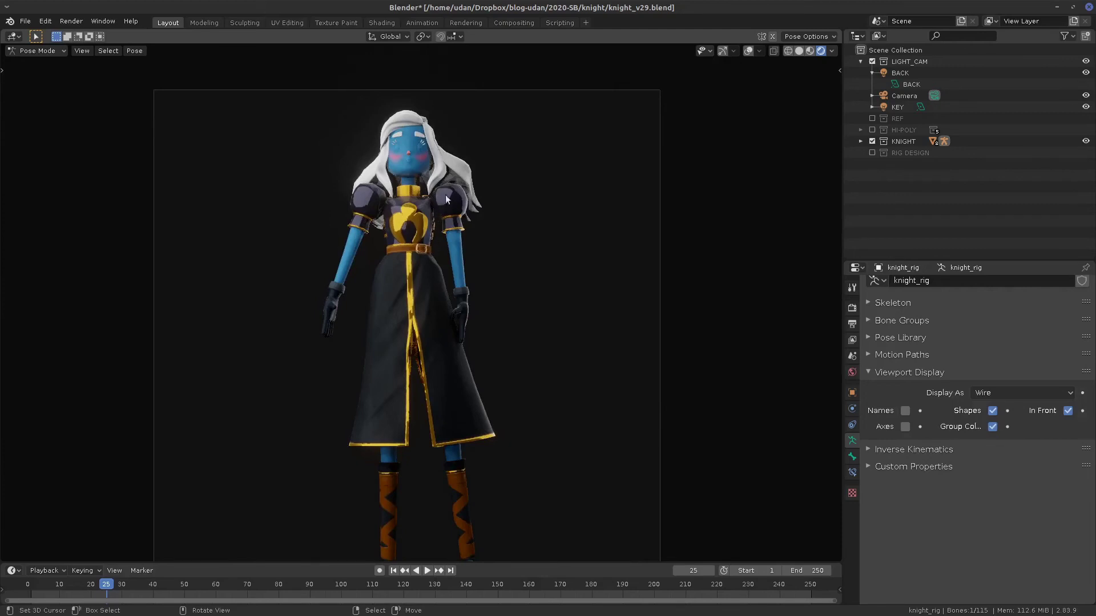
middle_click_drag(497, 418, 479, 354, "shift")
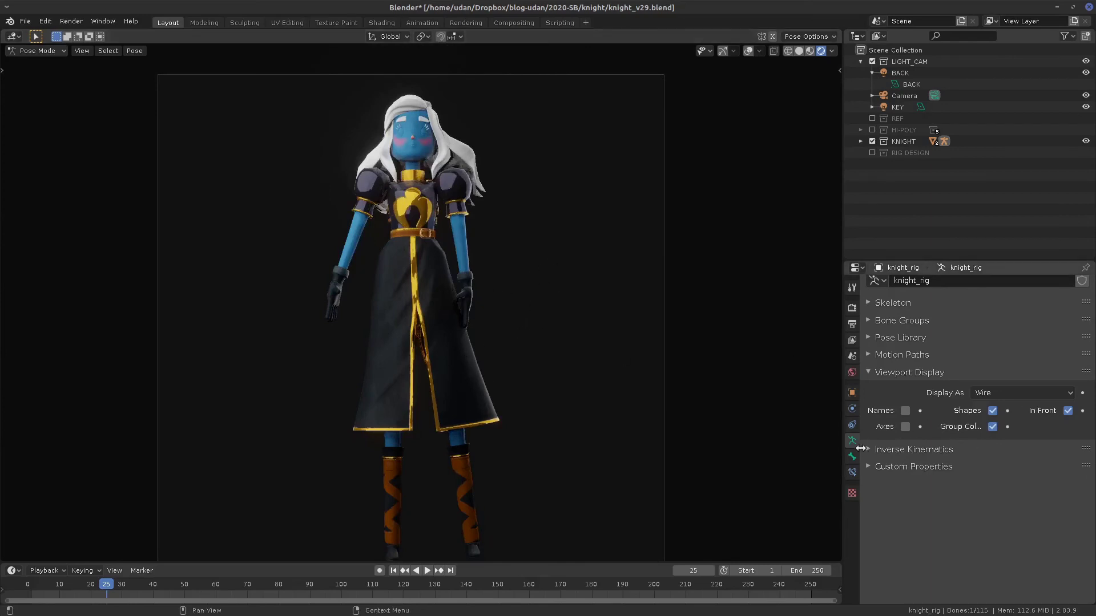
left_click(852, 372)
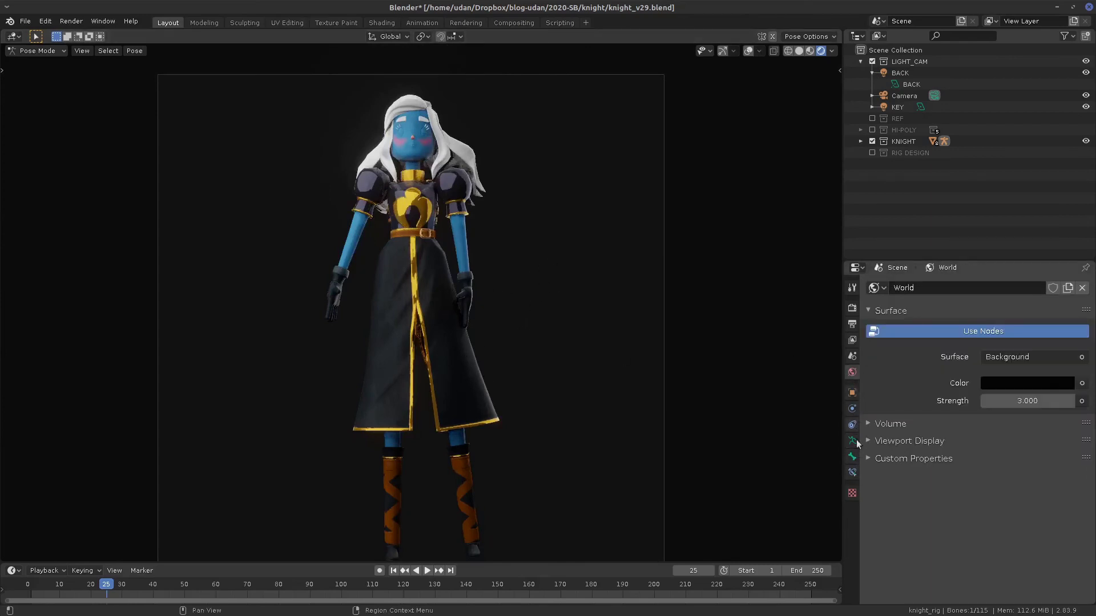
left_click(1024, 384)
left_click(1063, 279)
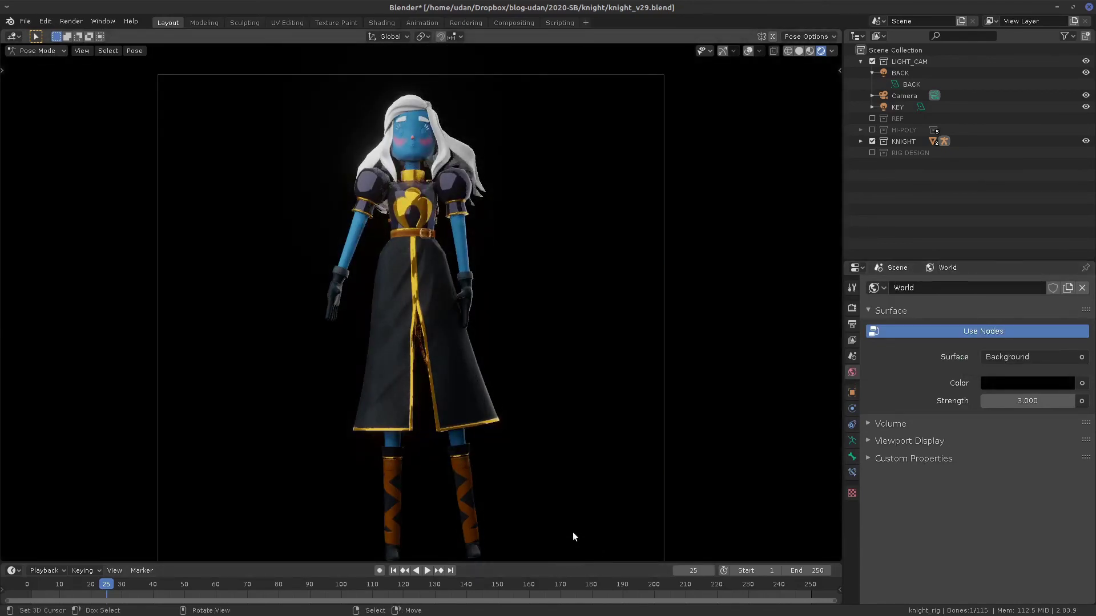
Turn the viewport overlays back on and handwrite "- CENÁRIO" beneath the RENDER heading
middle_click_drag(573, 532, 539, 349, "shift")
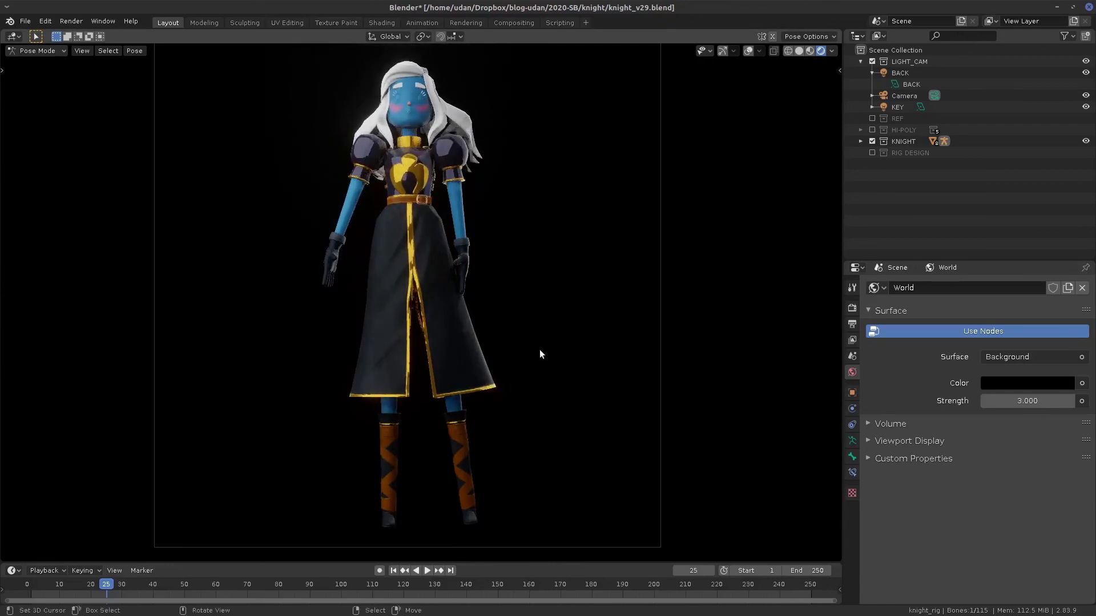
left_click(746, 50)
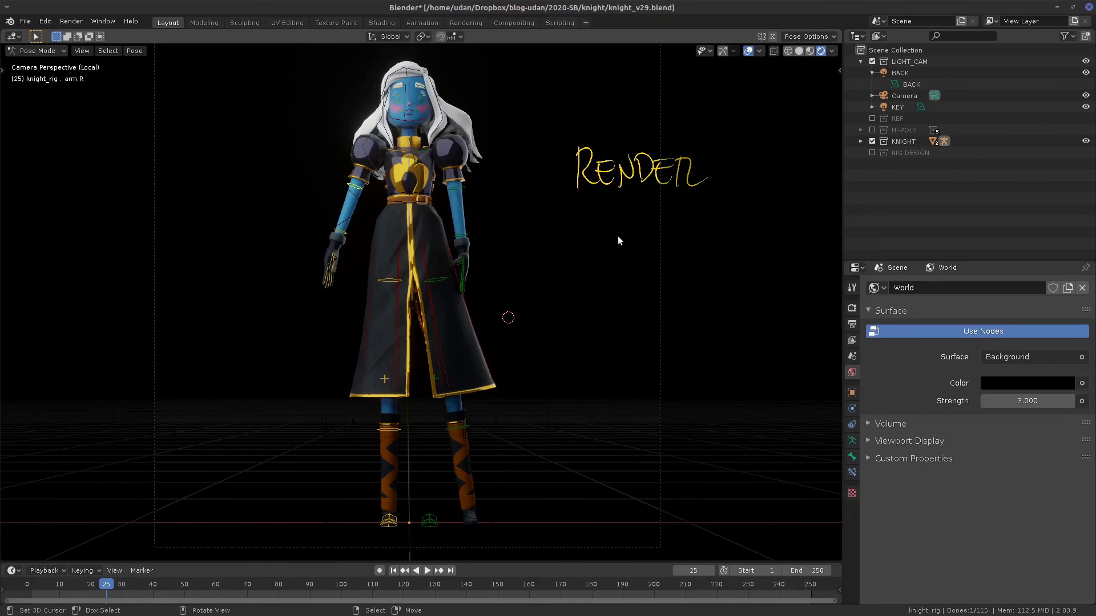
mouse_move(611, 230)
left_mouse_down()
mouse_move(646, 219)
mouse_move(649, 244)
mouse_move(674, 244)
mouse_move(676, 224)
mouse_move(694, 221)
mouse_move(713, 242)
mouse_move(713, 211)
left_mouse_up()
left_click(696, 240)
mouse_move(720, 242)
left_mouse_down()
mouse_move(725, 227)
mouse_move(743, 238)
left_mouse_up()
mouse_move(752, 223)
left_mouse_down()
mouse_move(749, 234)
mouse_move(760, 227)
left_mouse_up()
Handwrite the sub-note "FUNDO INFINITO" on two lines beneath CENÁRIO
mouse_move(692, 264)
left_mouse_down()
mouse_move(693, 286)
mouse_move(707, 262)
left_mouse_up()
left_click_drag(692, 275, 720, 266)
mouse_move(723, 279)
left_mouse_down()
mouse_move(748, 261)
mouse_move(745, 280)
left_mouse_up()
mouse_move(759, 263)
left_mouse_down()
mouse_move(725, 283)
mouse_move(729, 301)
mouse_move(742, 277)
mouse_move(740, 304)
left_mouse_up()
mouse_move(740, 287)
left_mouse_down()
mouse_move(752, 285)
mouse_move(754, 304)
left_mouse_up()
left_click_drag(760, 303, 777, 288)
mouse_move(787, 292)
left_mouse_down()
mouse_move(786, 303)
mouse_move(808, 284)
left_mouse_up()
left_click_drag(815, 288, 814, 288)
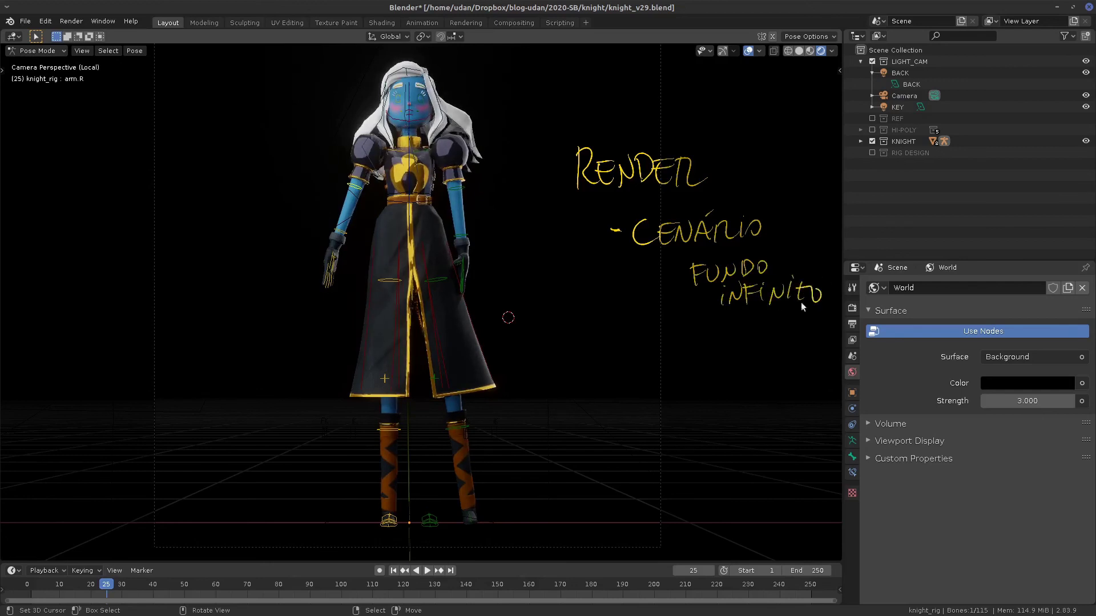
Sketch a curved infinite backdrop below the FUNDO INFINITO note and erase the sketch
mouse_move(757, 343)
left_mouse_down()
mouse_move(728, 390)
mouse_move(790, 407)
mouse_move(818, 346)
mouse_move(780, 414)
left_mouse_up()
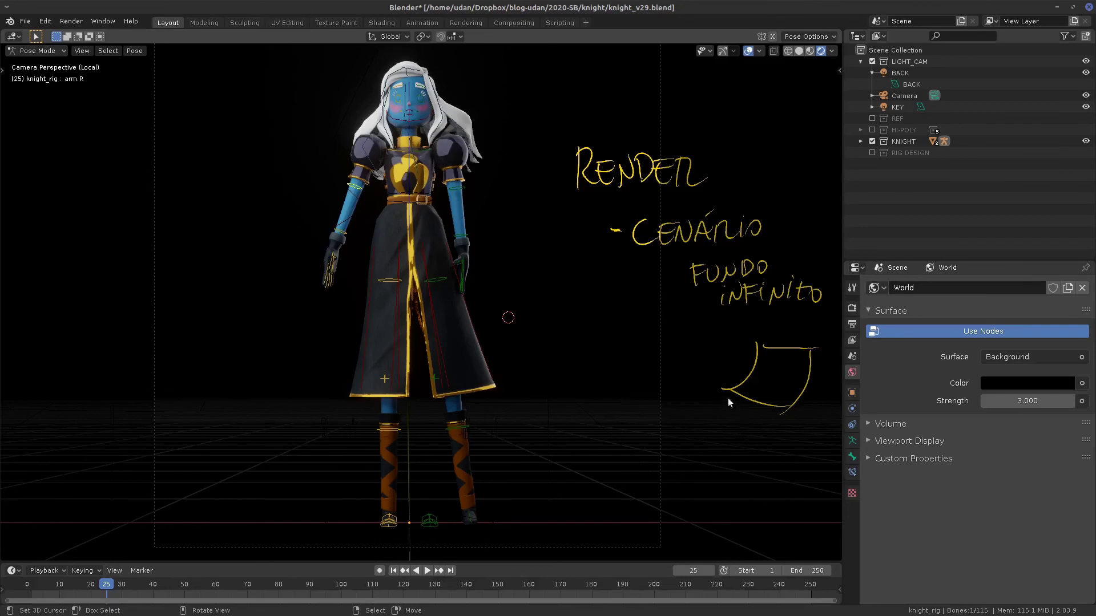
mouse_move(715, 387)
left_mouse_down("ctrl")
mouse_move(804, 403)
mouse_move(735, 386)
left_mouse_up("ctrl")
Handwrite "- PROPS" as the second item in the RENDER list
mouse_move(606, 344)
left_mouse_down()
mouse_move(637, 361)
mouse_move(640, 350)
mouse_move(671, 353)
left_mouse_up()
left_click_drag(679, 339, 680, 341)
mouse_move(689, 340)
left_mouse_down()
mouse_move(691, 360)
mouse_move(701, 354)
left_mouse_up()
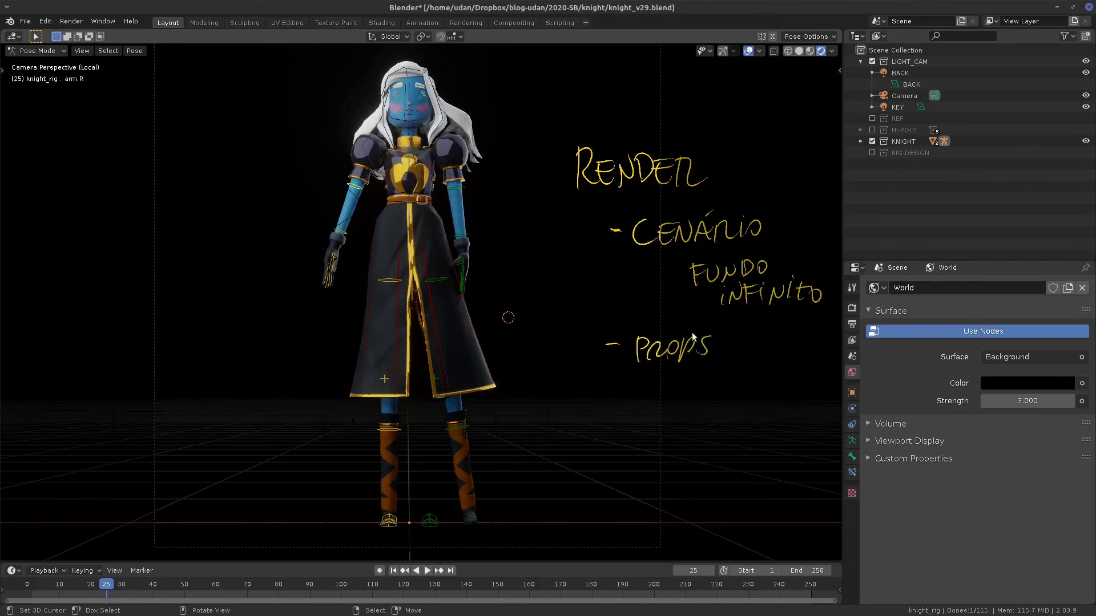